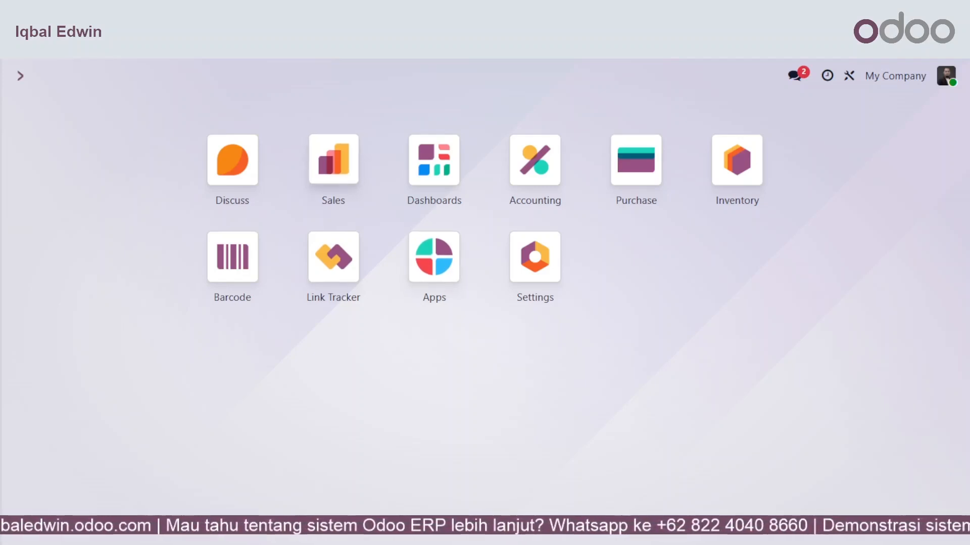
Start a new quotation in Sales and select the existing Jakarta customer for it
click(348, 169)
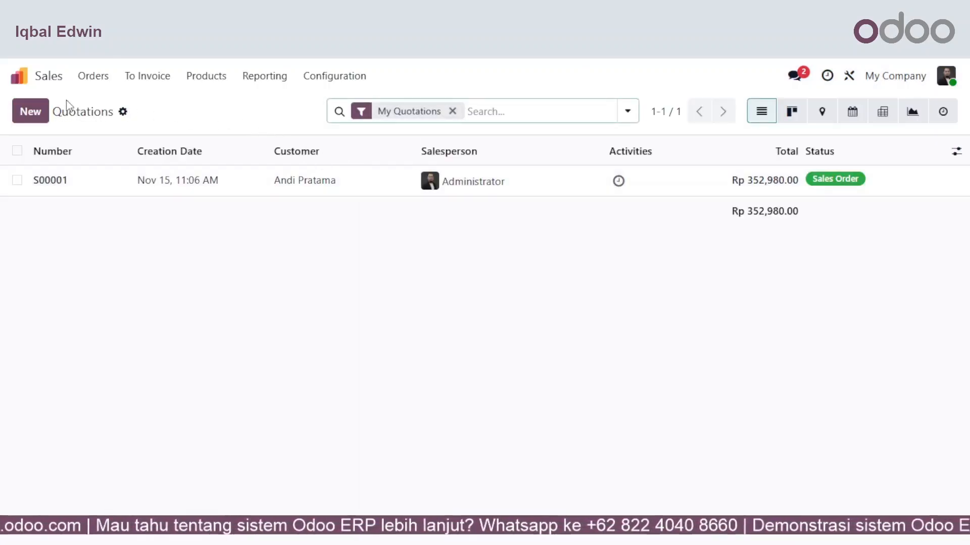
click(42, 120)
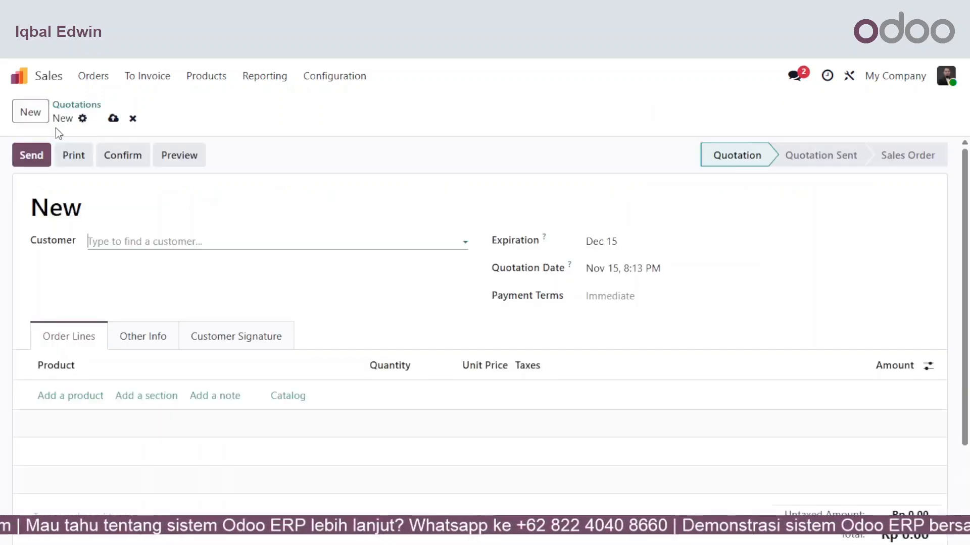
click(152, 233)
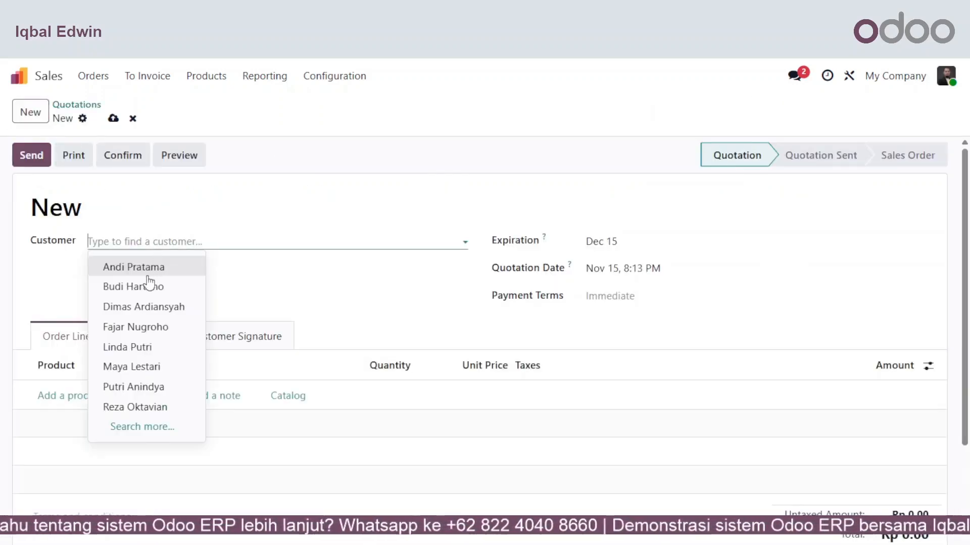
click(149, 348)
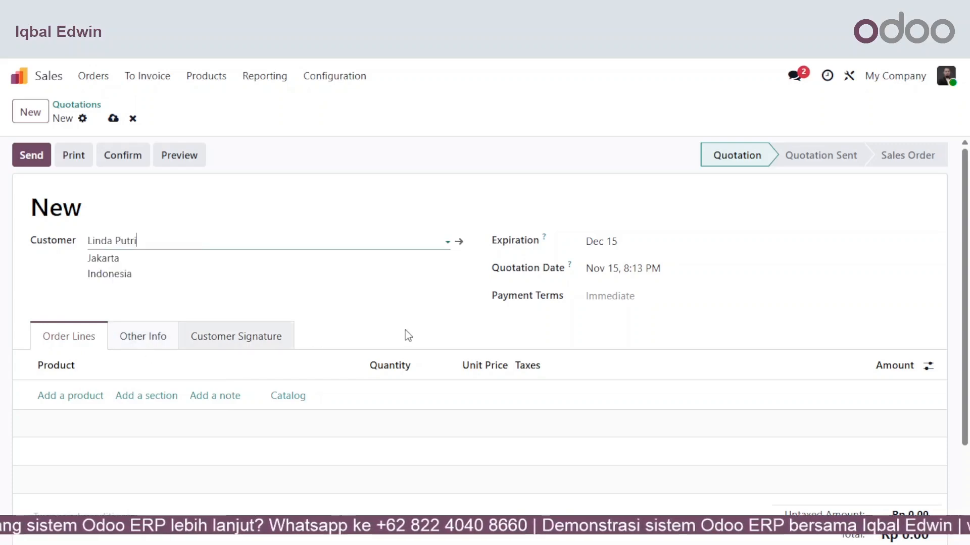
Add Cheese Brownies to the order lines with a quantity of 5 and confirm the quotation as a sales order
click(84, 397)
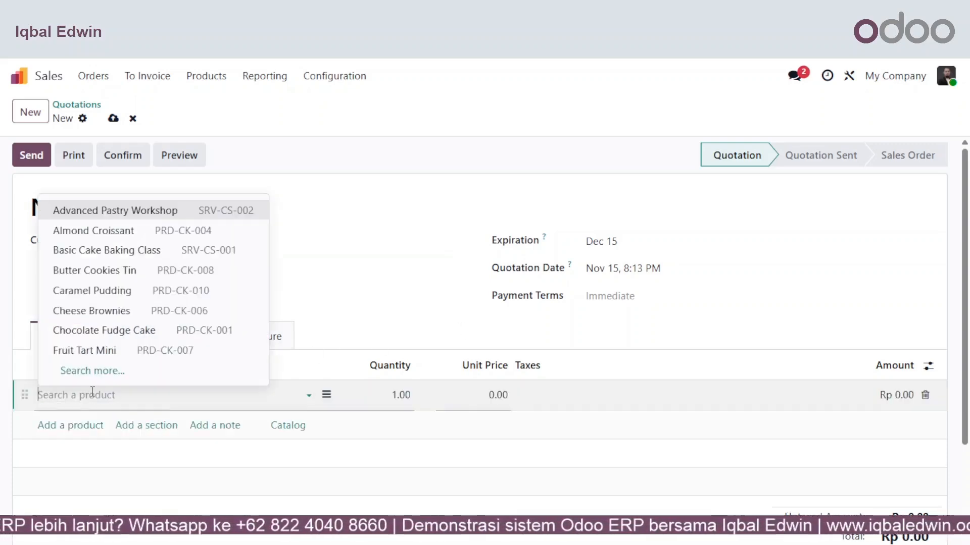
click(117, 316)
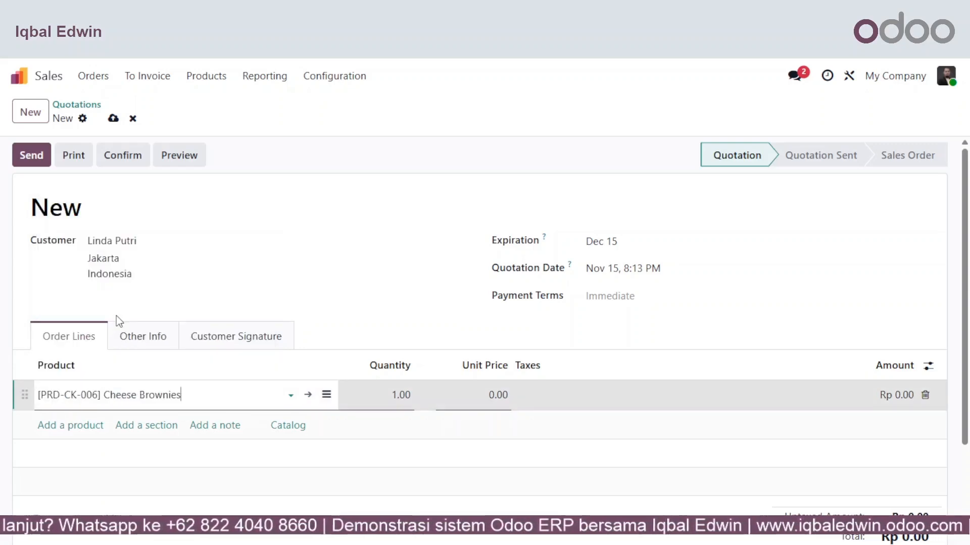
click(386, 394)
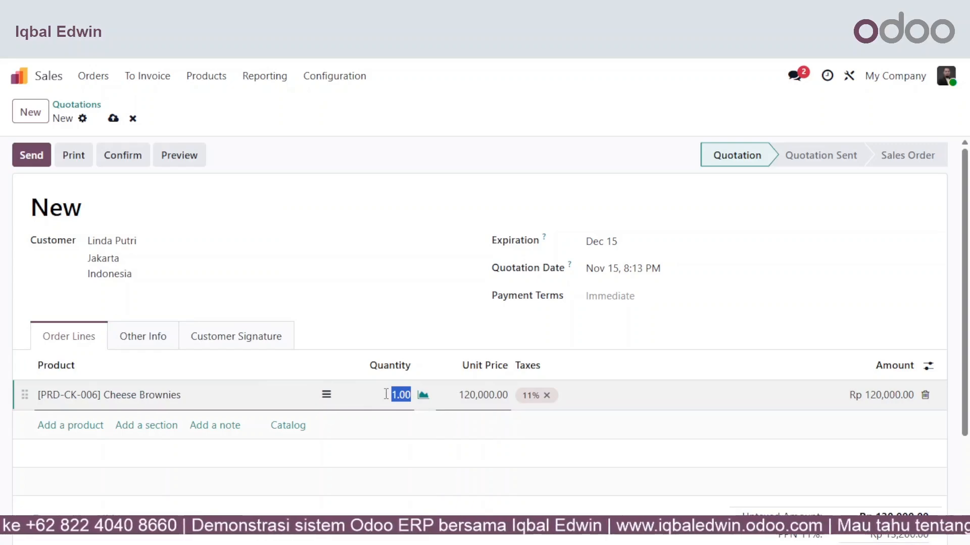
text(5)
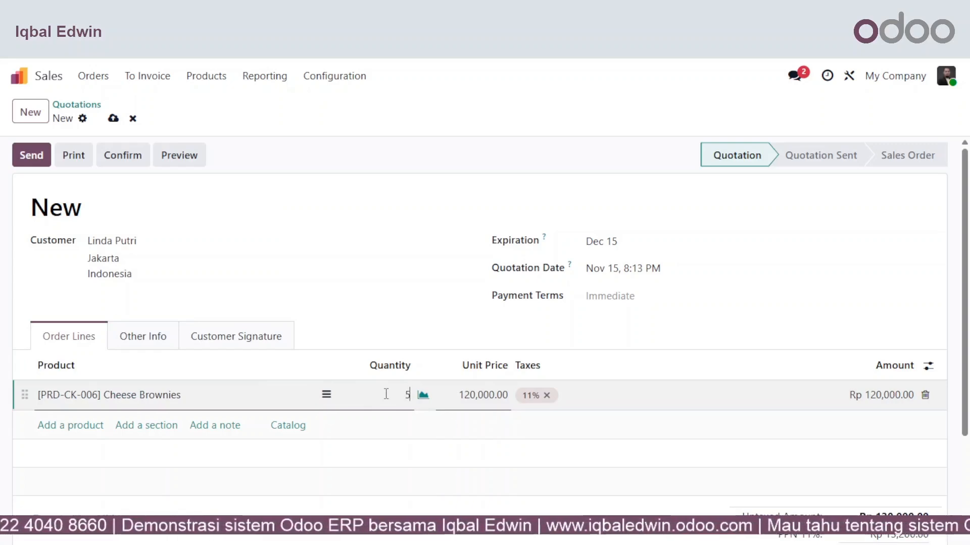
click(368, 328)
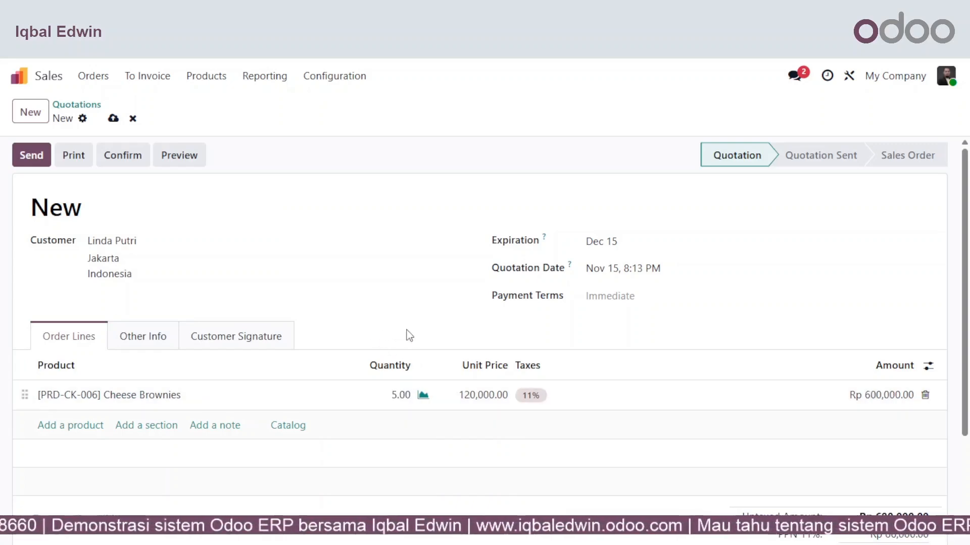
scroll(426, 340, down, 1)
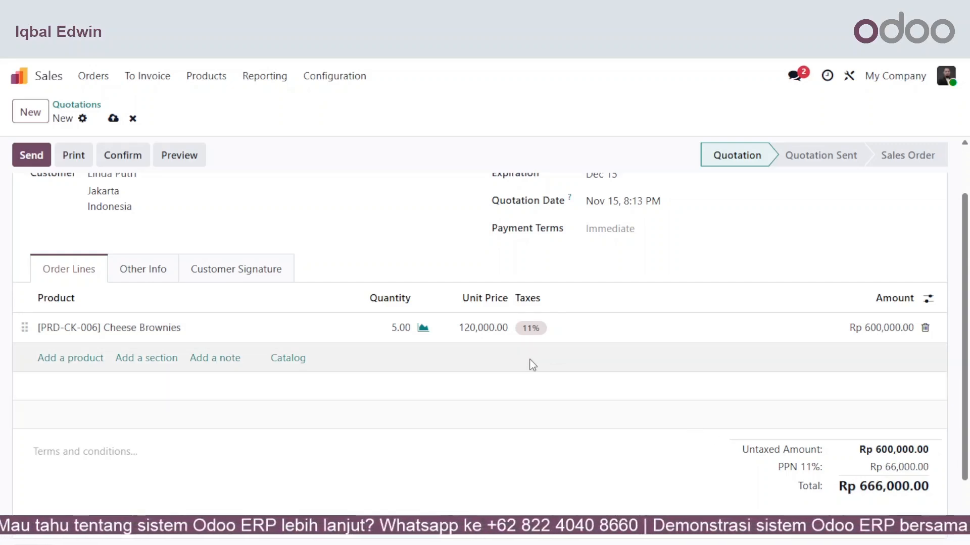
scroll(528, 364, up, 2)
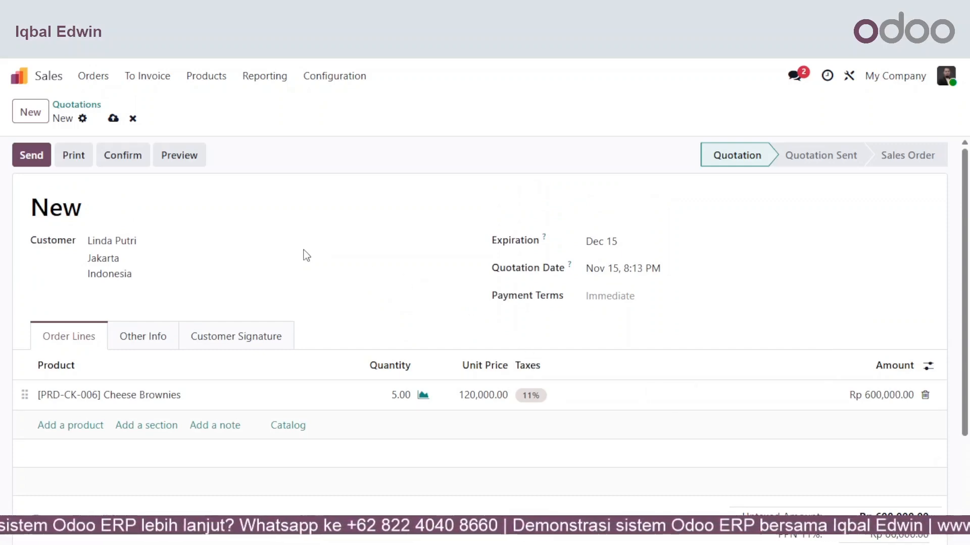
click(123, 164)
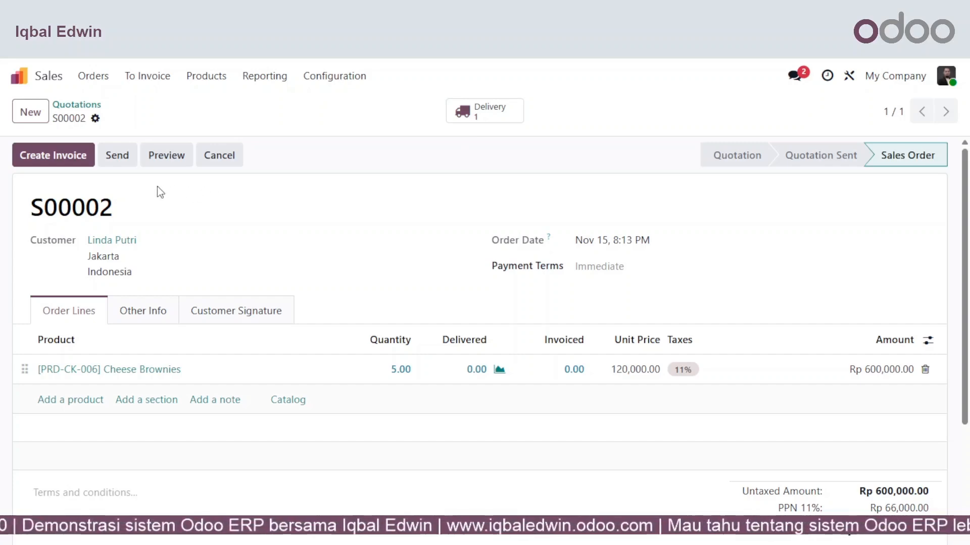
Create a draft down payment invoice for 20 percent of the sales order
click(72, 162)
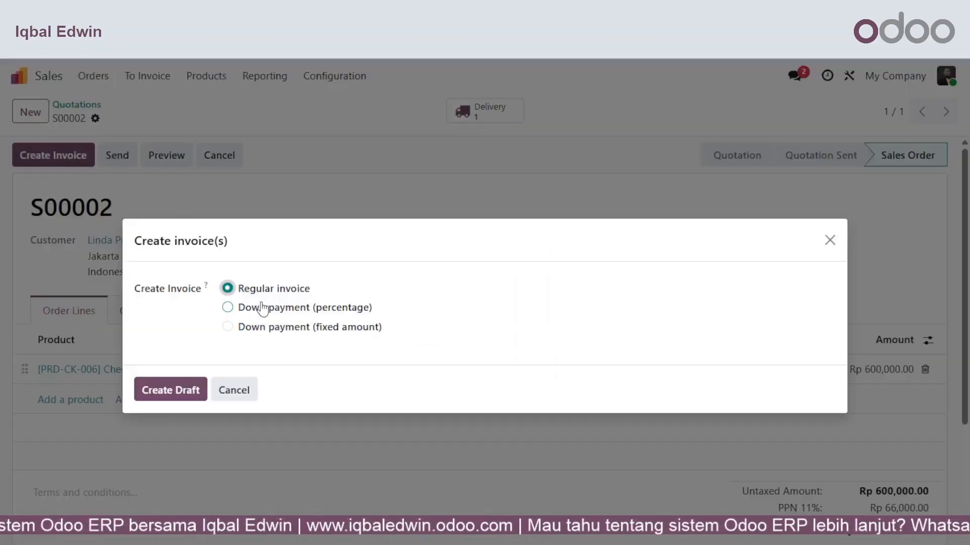
click(263, 309)
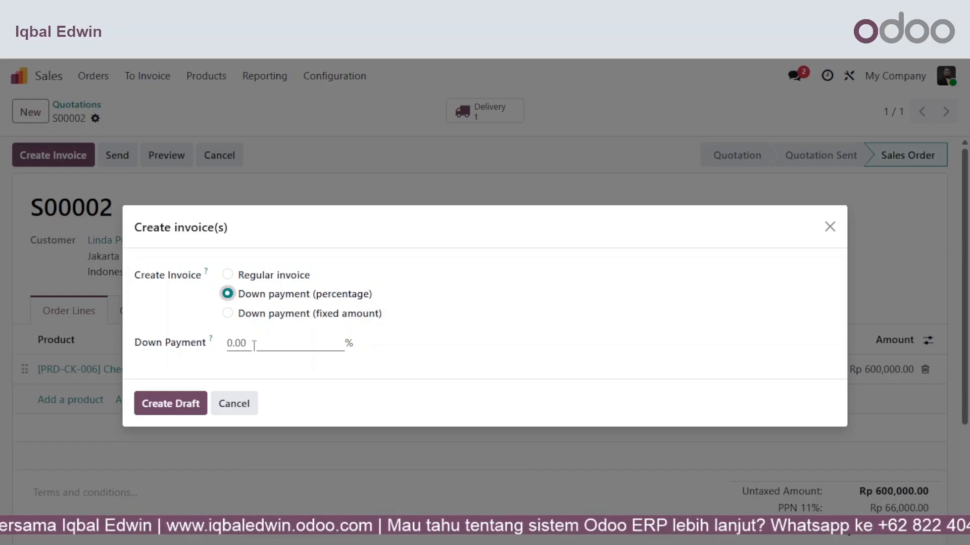
click(237, 342)
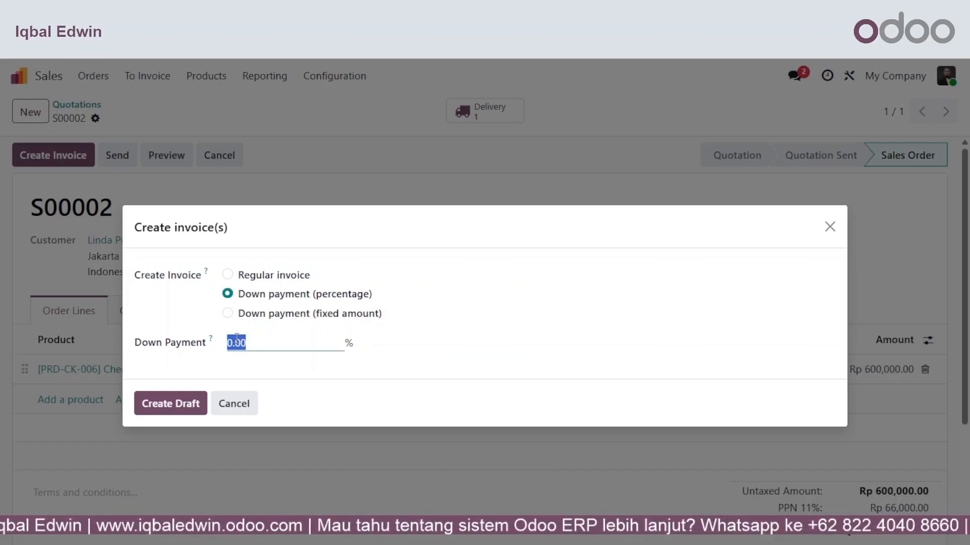
text(20)
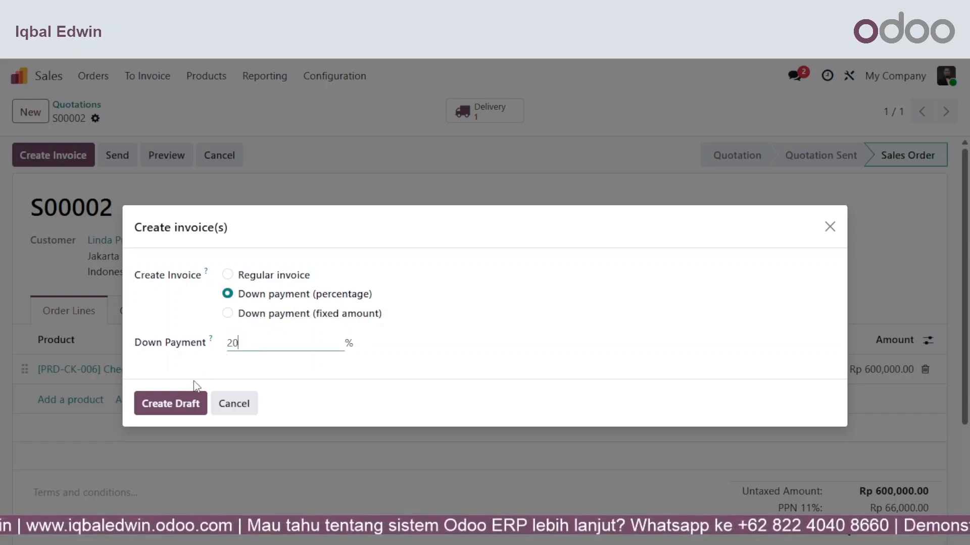
click(179, 407)
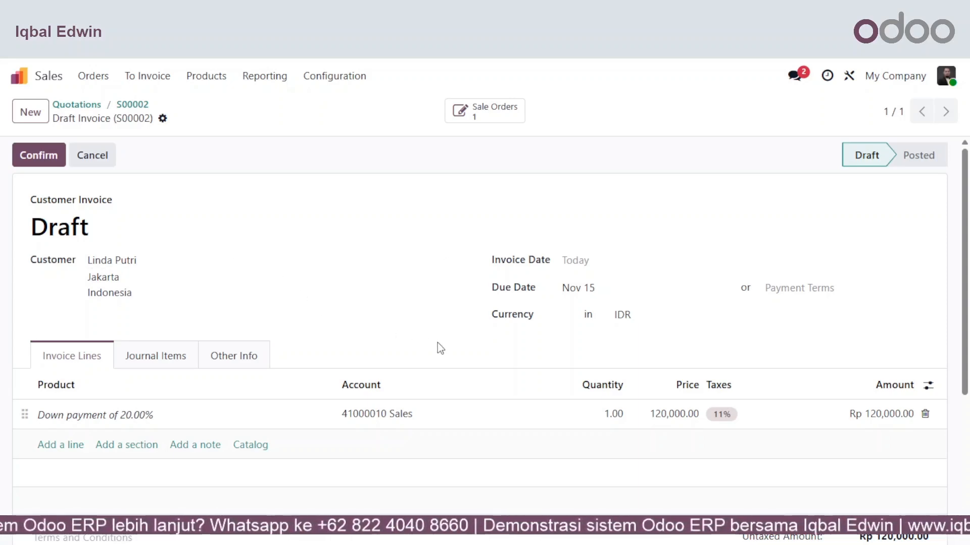
Confirm the down payment invoice and register its full payment through the Bank journal with Manual Payment
scroll(707, 455, down, 1)
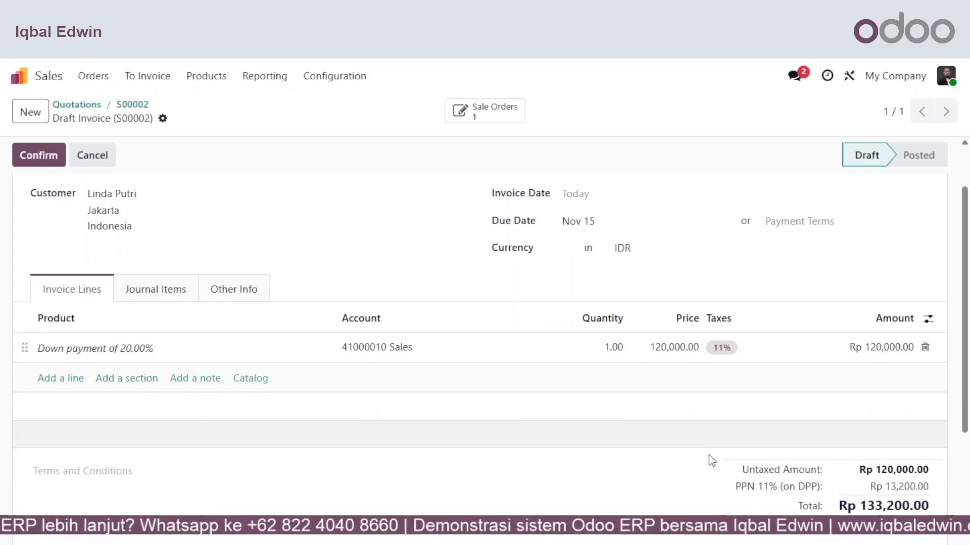
scroll(649, 432, up, 1)
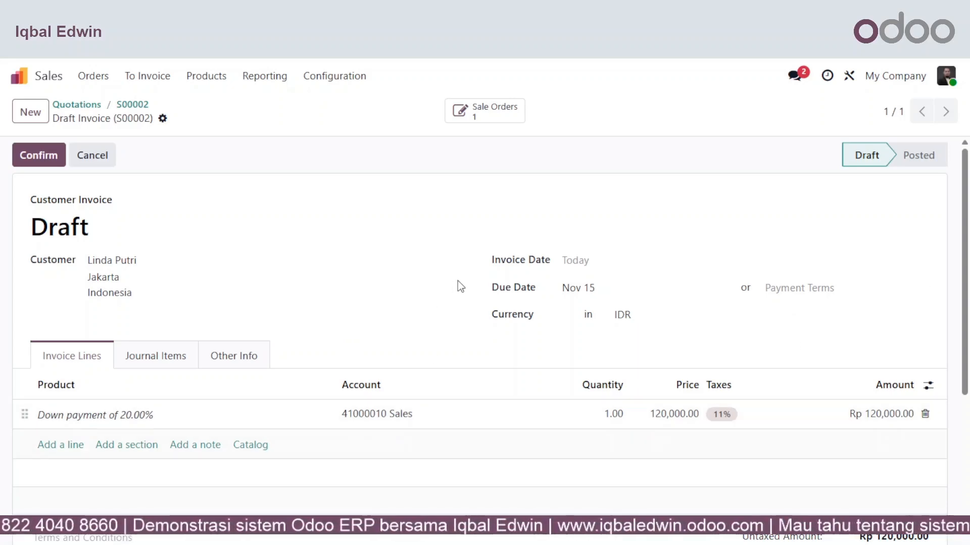
click(45, 164)
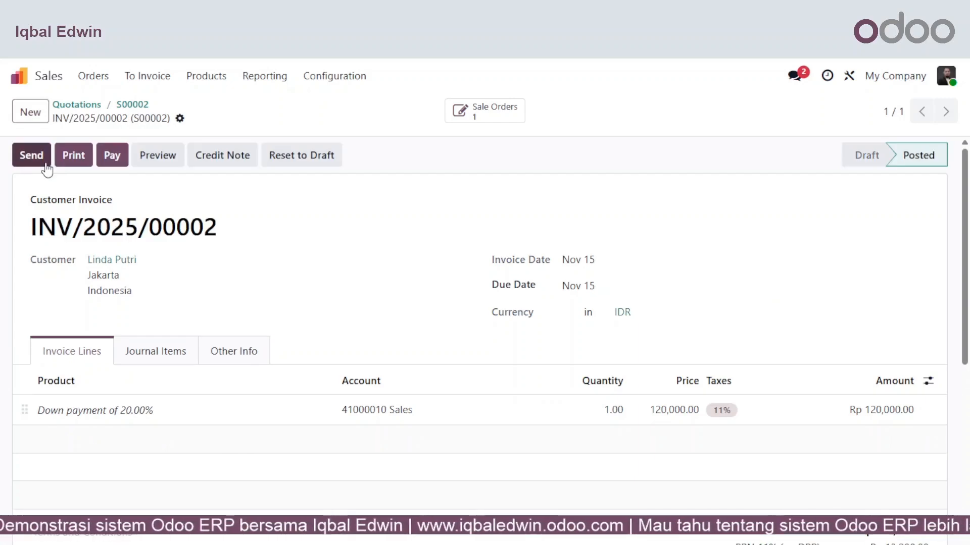
click(105, 158)
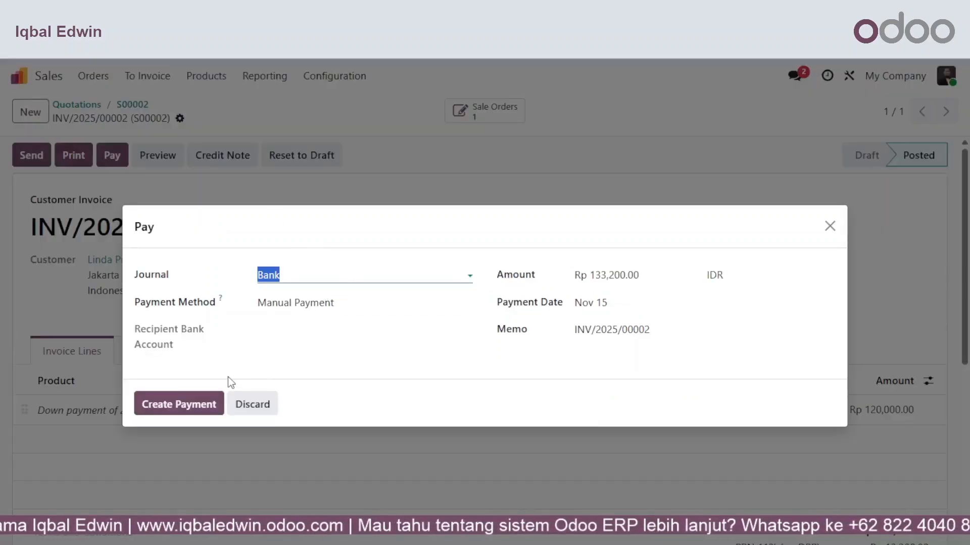
click(216, 407)
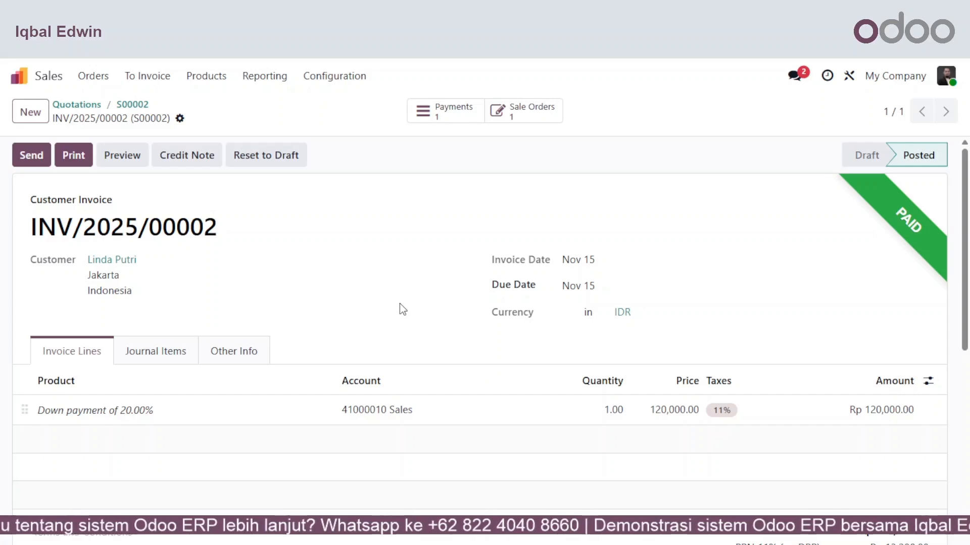
Review the sales order linked to the paid down payment invoice and its delivery order
click(526, 121)
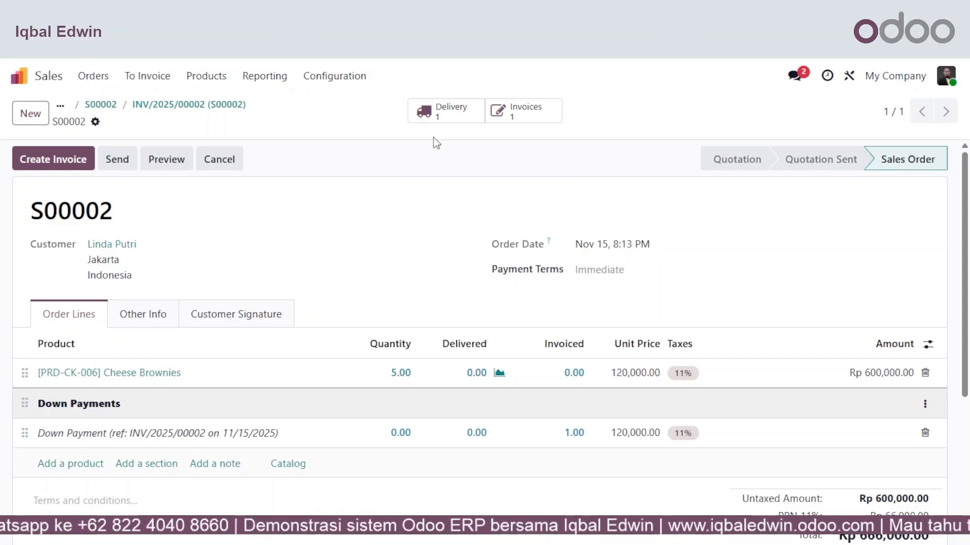
click(414, 120)
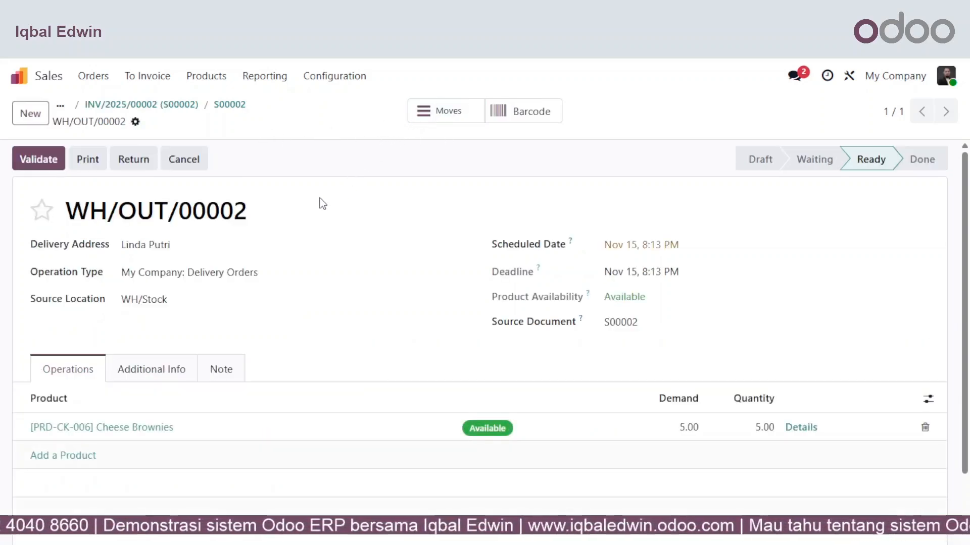
click(57, 85)
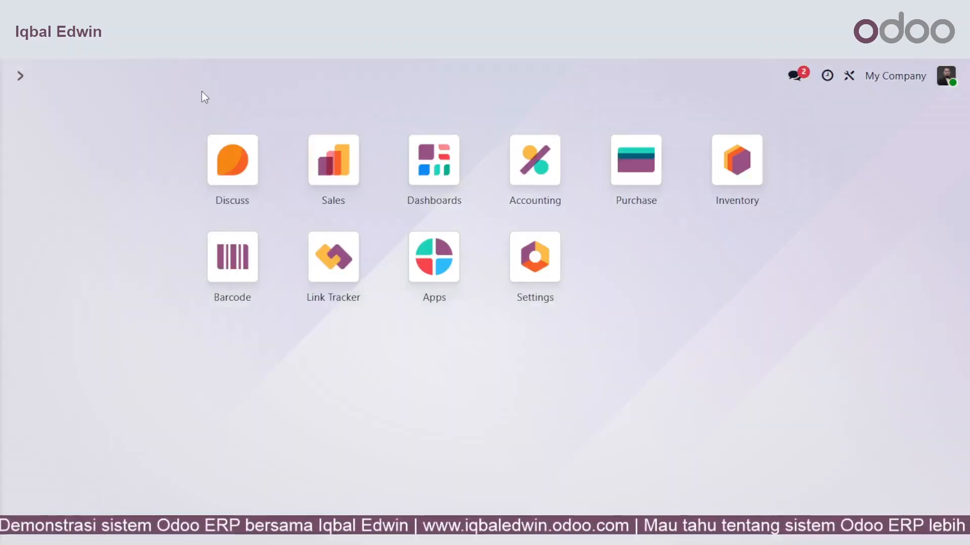
Switch to Inventory, open the ready delivery order for the Cheese Brownies and validate it
click(730, 162)
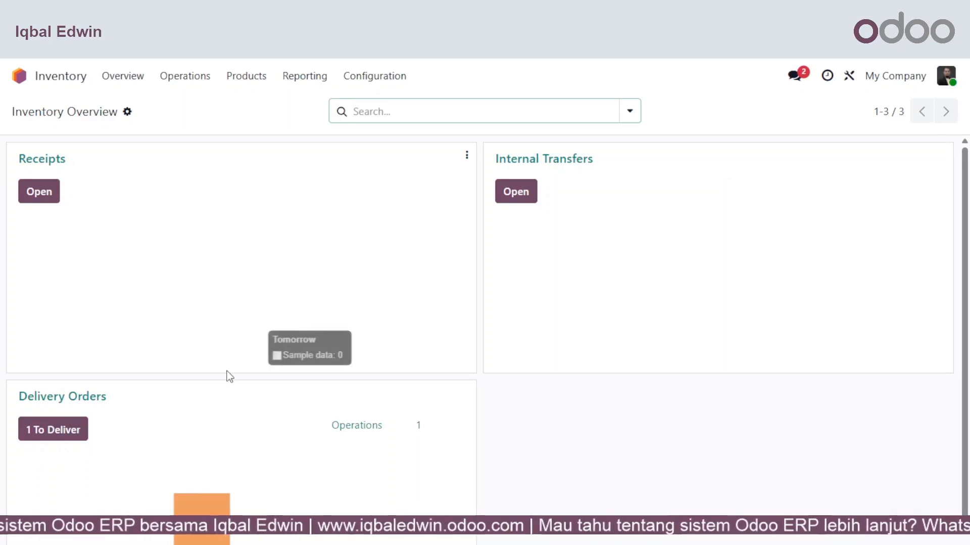
scroll(222, 379, down, 1)
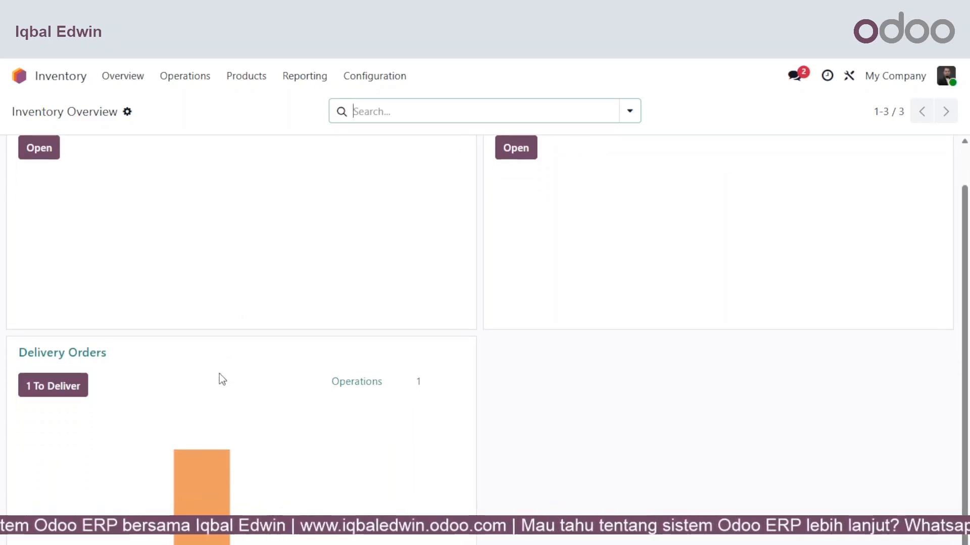
click(80, 385)
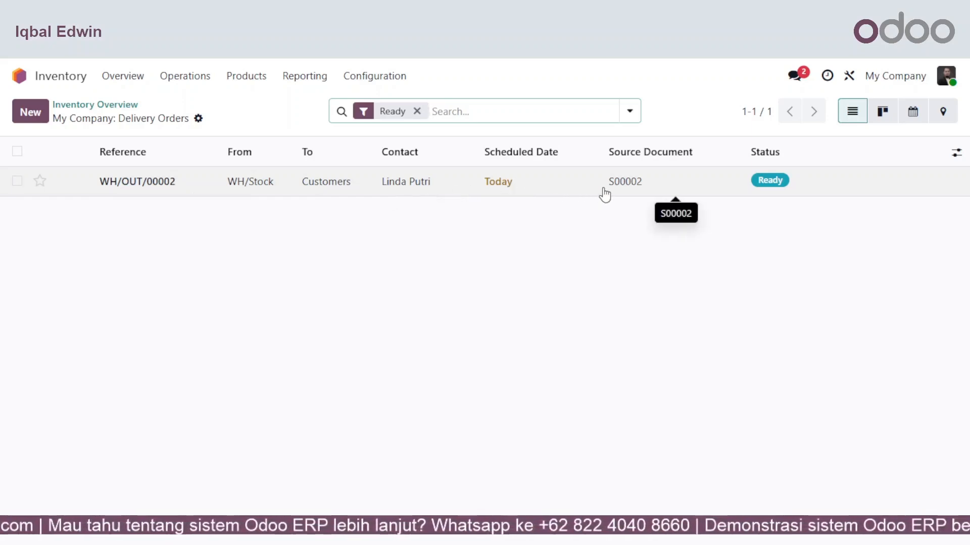
click(357, 194)
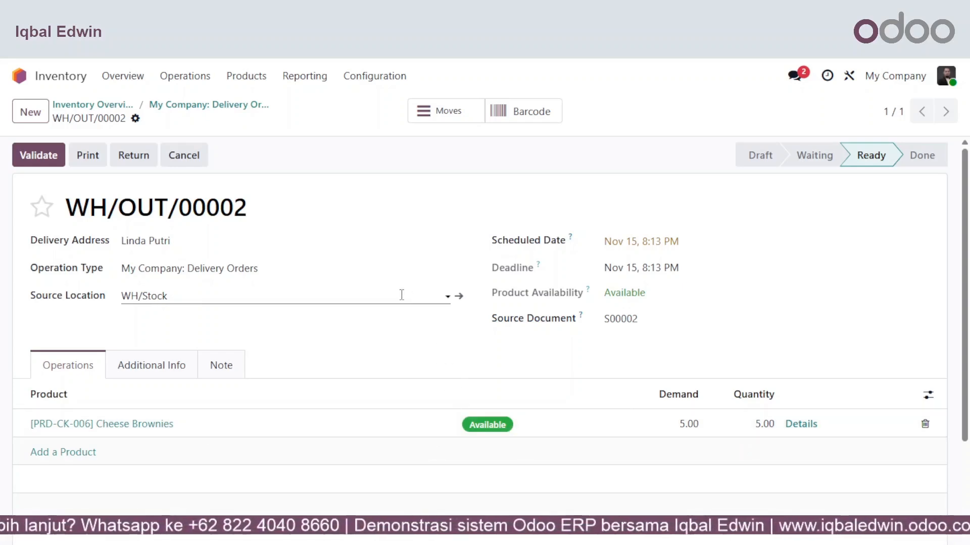
click(38, 157)
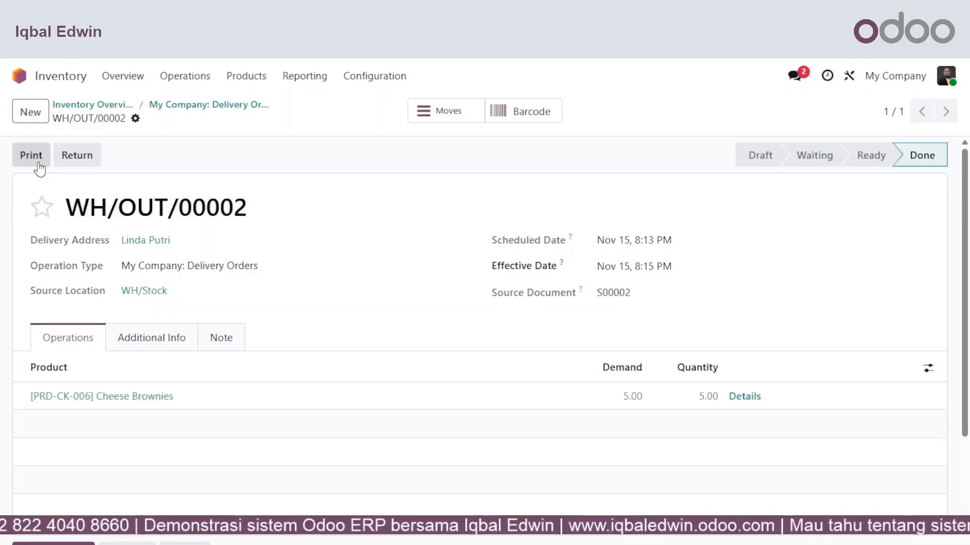
Return to Sales, open the delivered Cheese Brownies order and create a draft regular invoice for the remainder
click(79, 84)
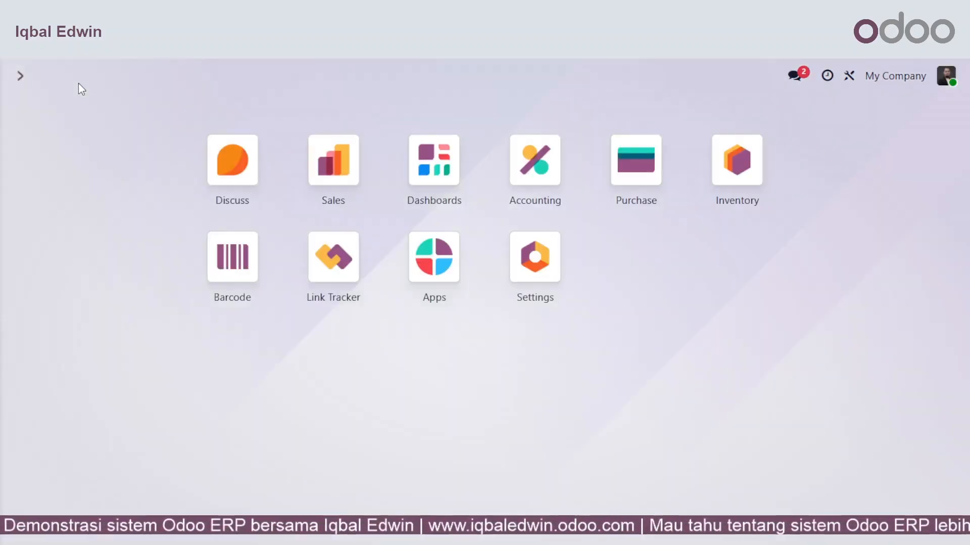
click(325, 162)
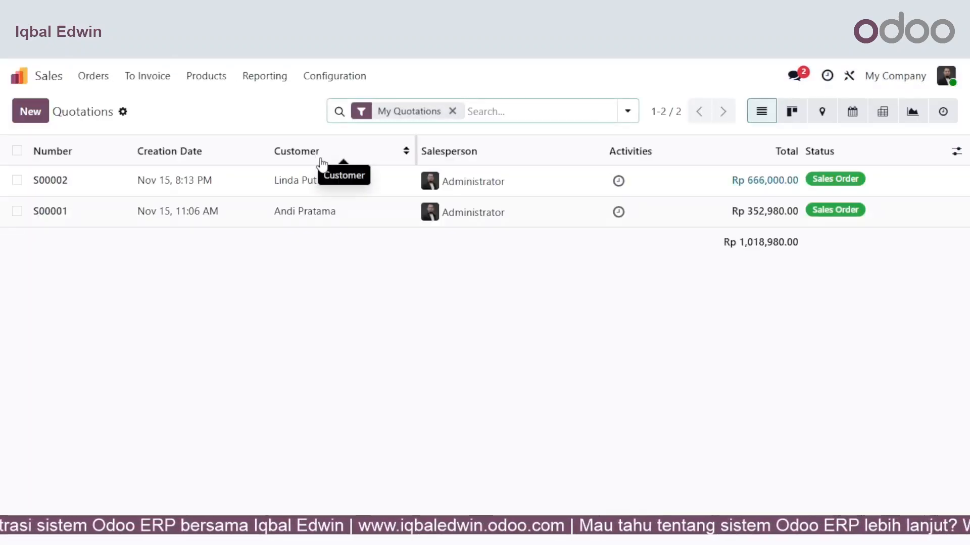
click(305, 178)
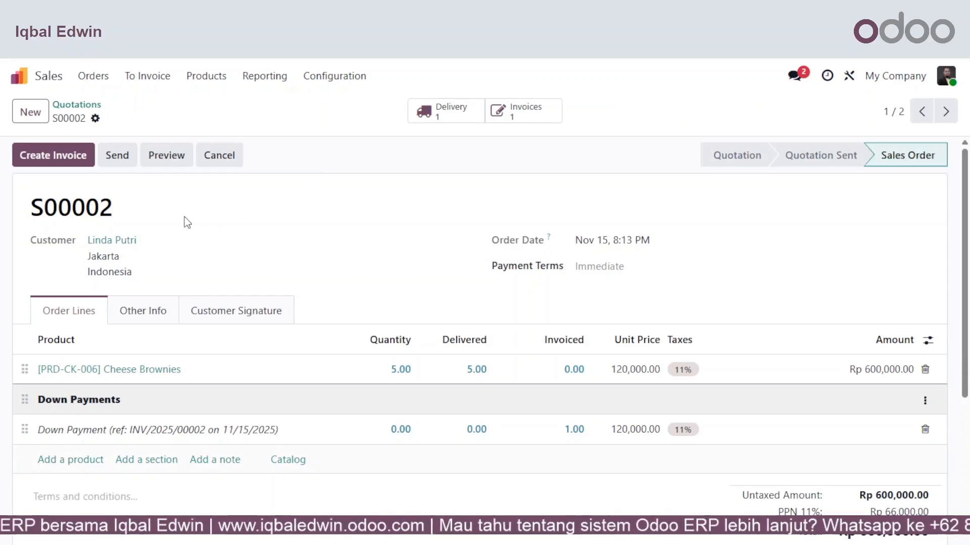
click(81, 161)
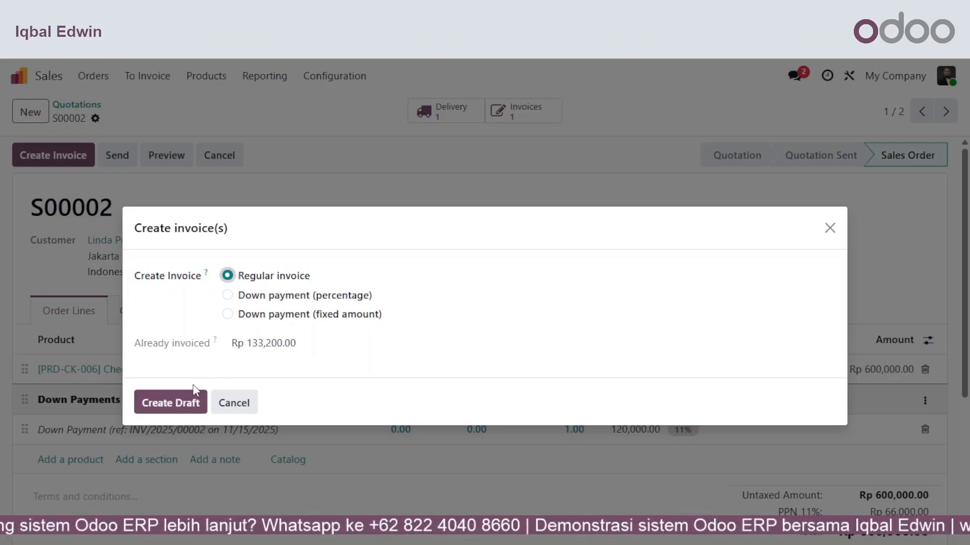
click(187, 403)
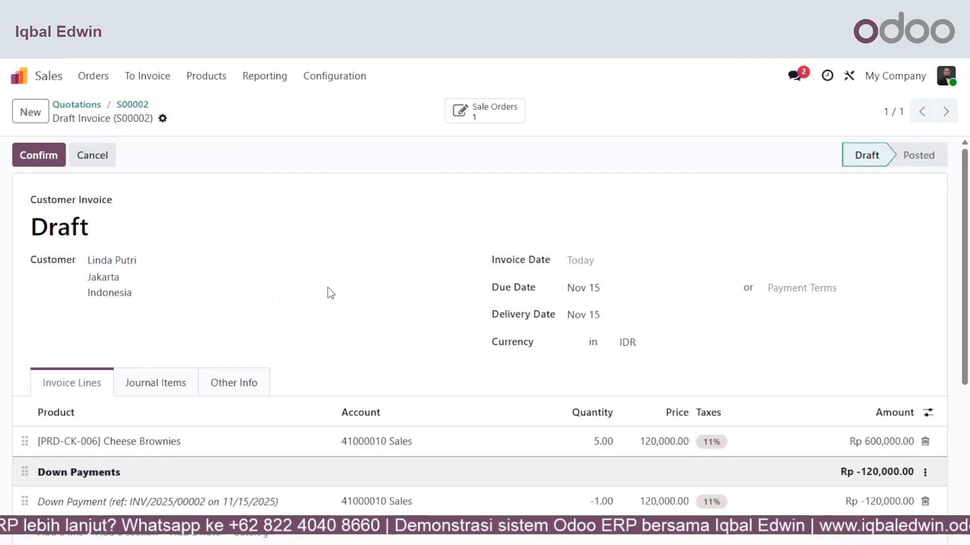
Check the draft regular invoice's product line, down payment deduction and totals, and confirm the invoice
scroll(331, 293, down, 3)
scroll(331, 293, up, 1)
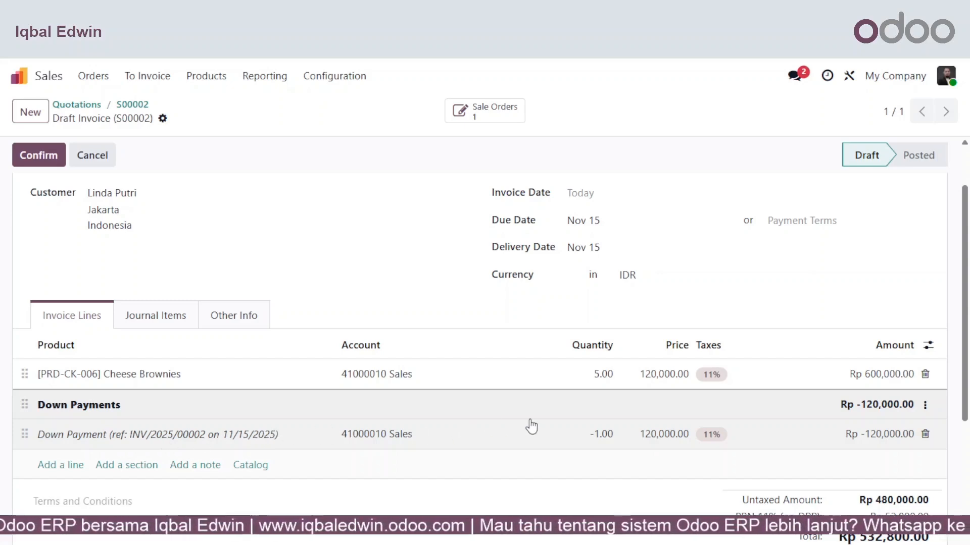
scroll(530, 424, down, 1)
scroll(566, 418, down, 1)
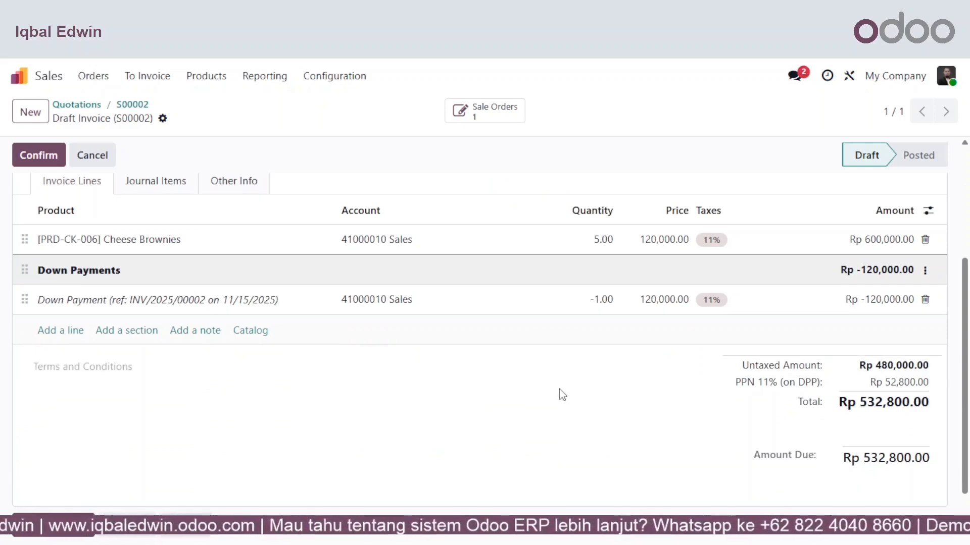
scroll(551, 389, up, 3)
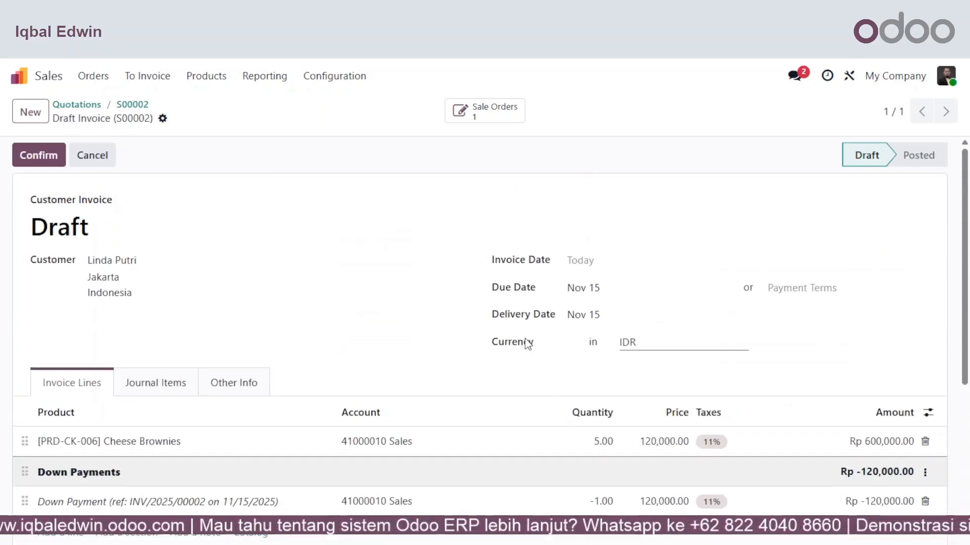
click(50, 168)
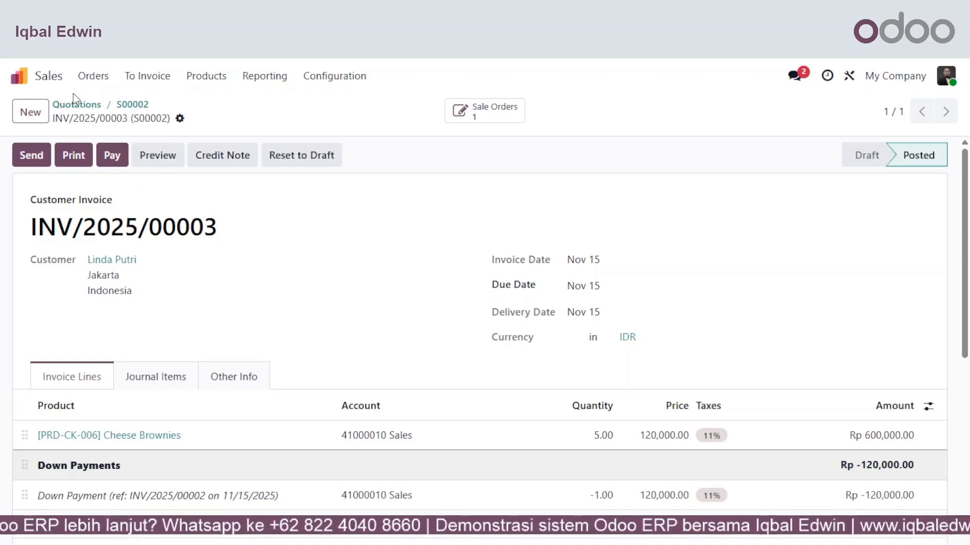
Switch to Accounting, open customer invoice INV/2025/00003 and register its full payment through the Bank journal with Manual Payment
click(44, 76)
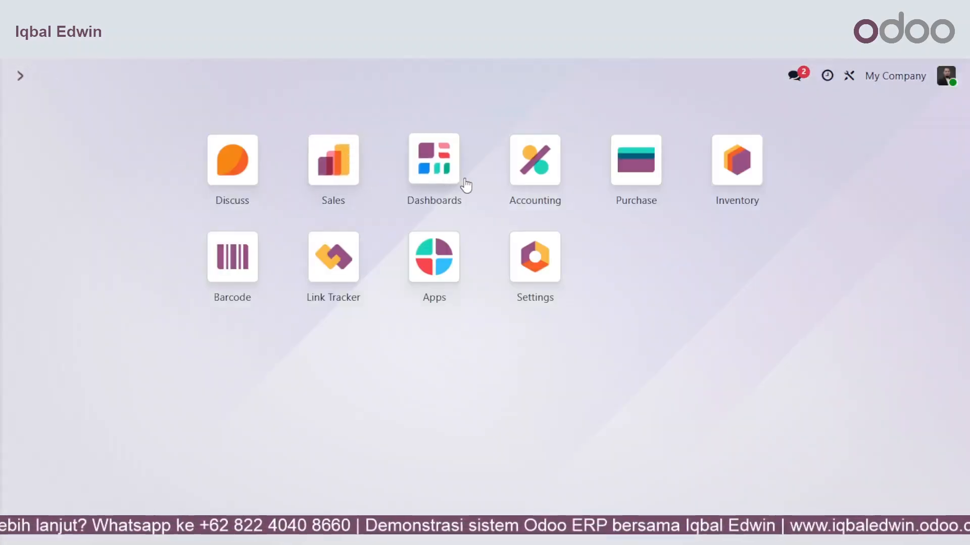
click(515, 187)
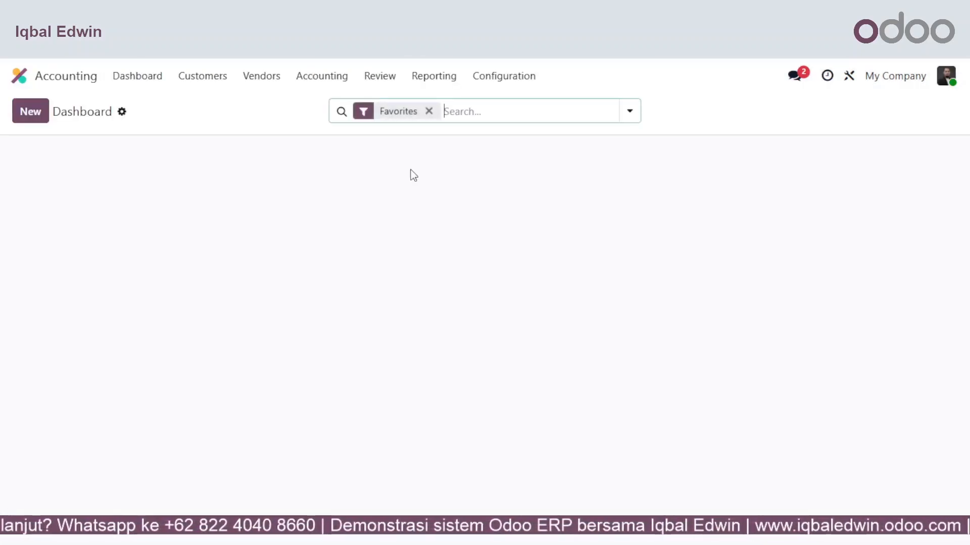
click(191, 80)
click(199, 106)
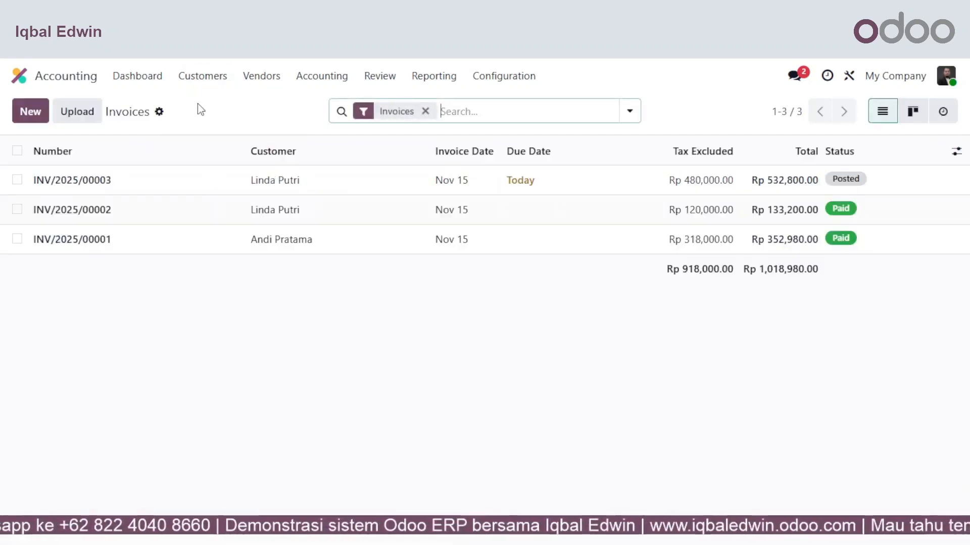
click(379, 192)
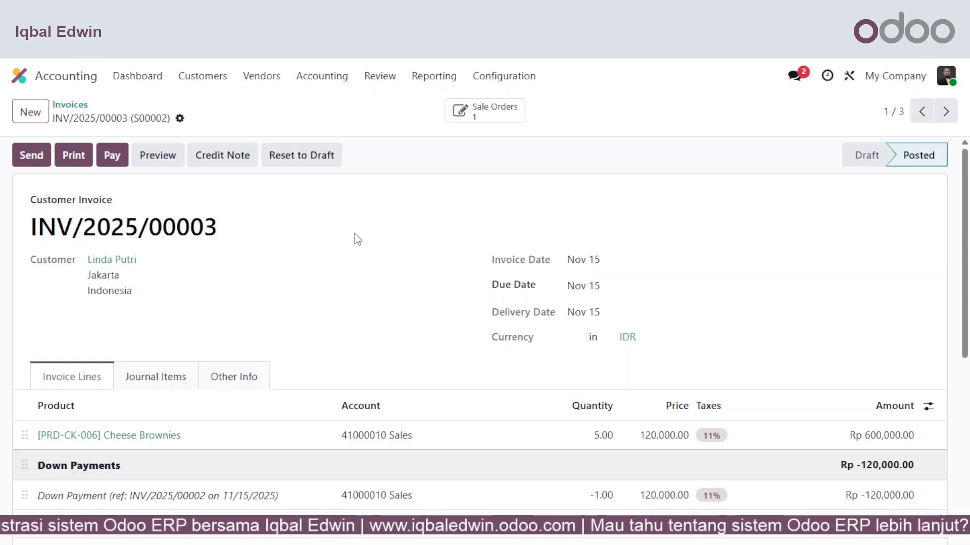
click(112, 155)
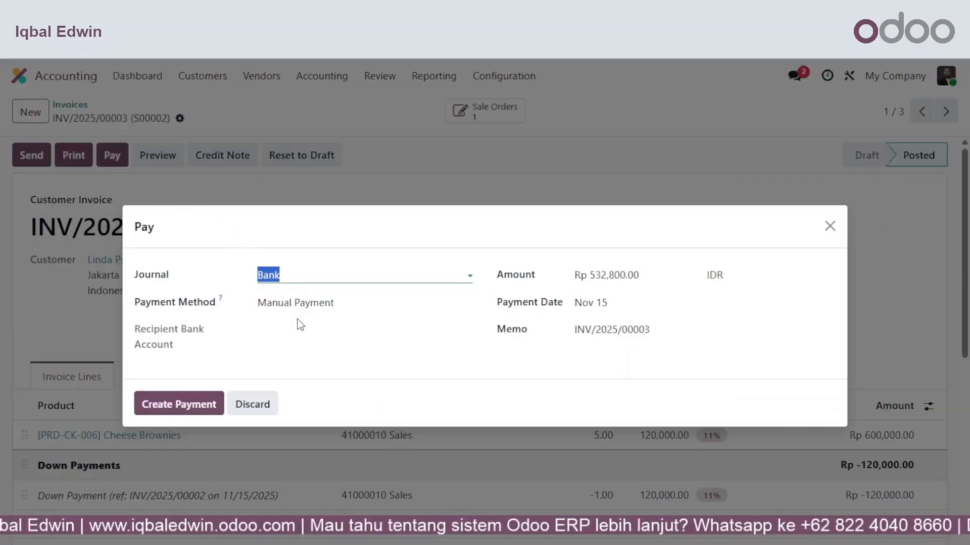
click(199, 405)
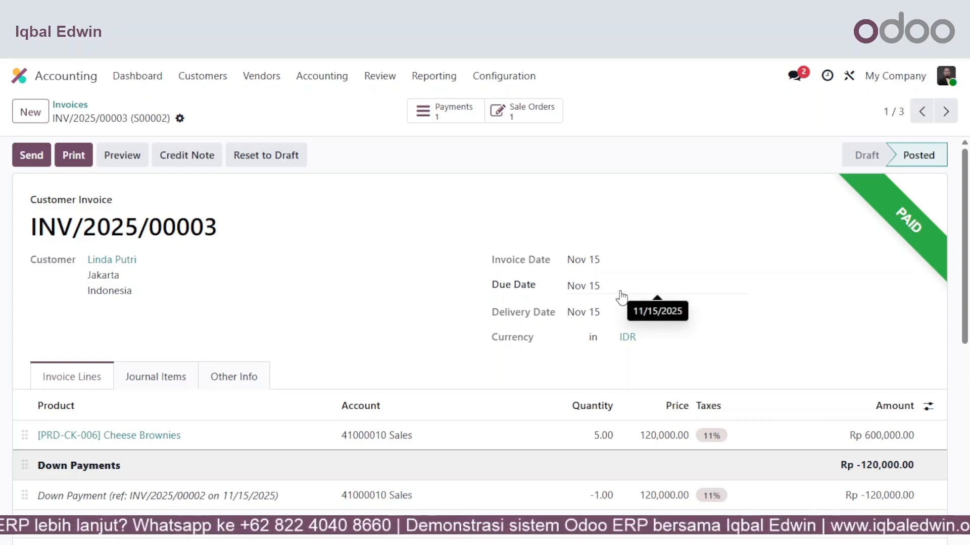
Review the posted journal entries for the invoices and payments, and return to the app overview
click(337, 78)
click(341, 130)
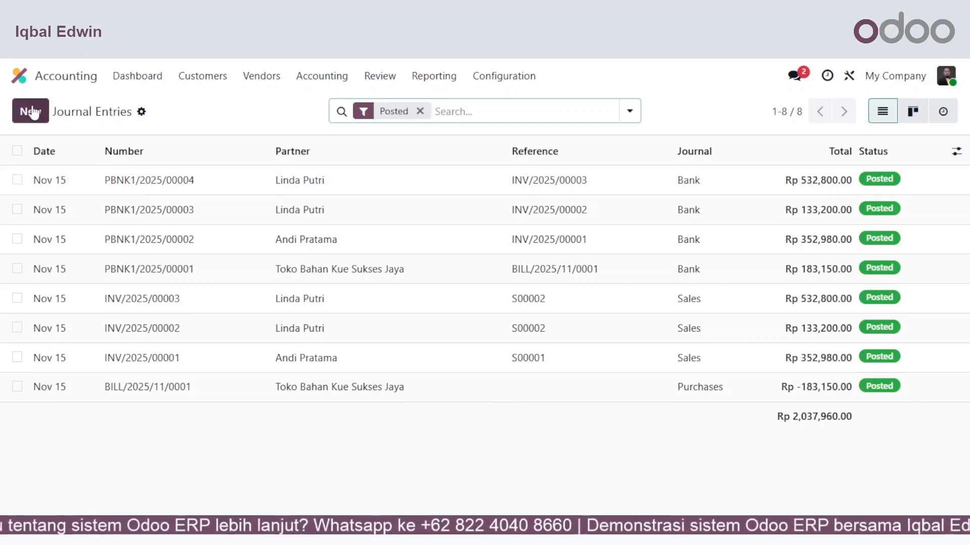
click(48, 87)
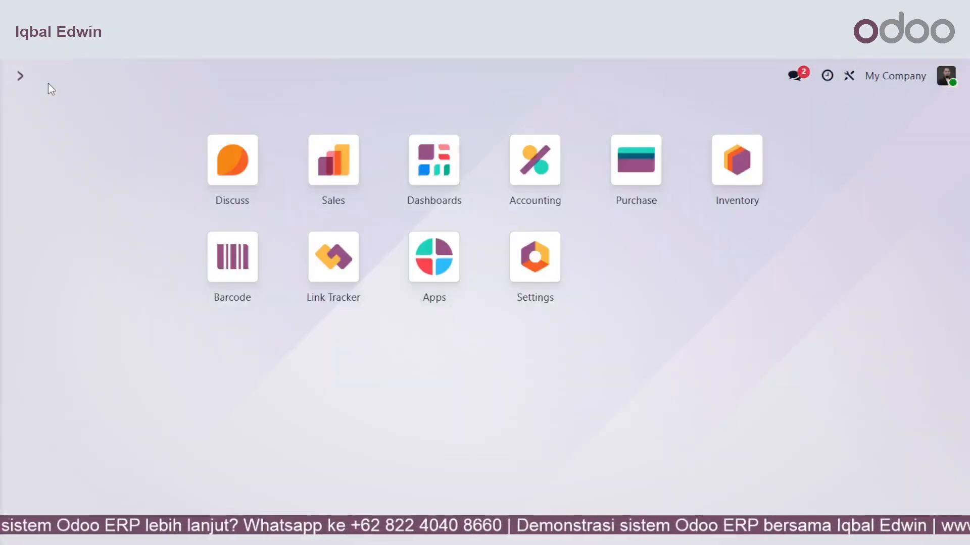